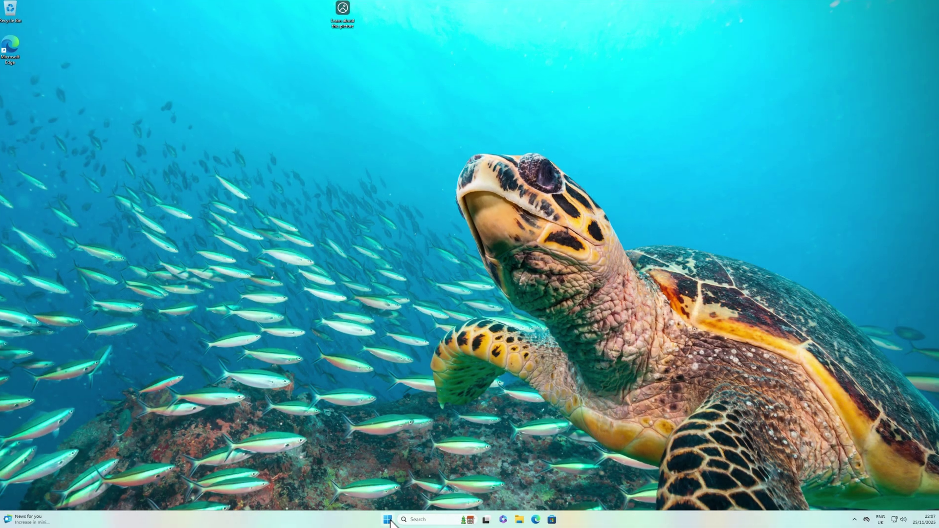
- Open the Start menu, scroll through its pinned apps, and reopen it
click(388, 520)
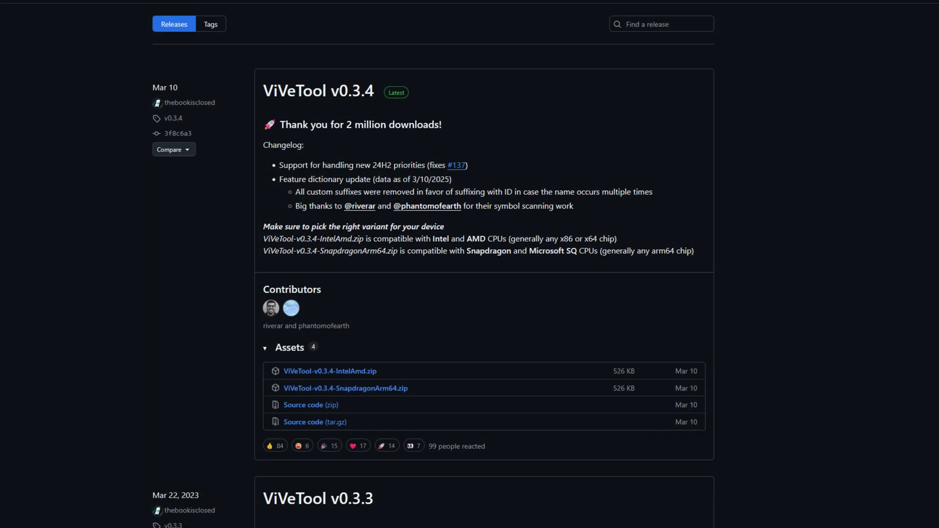
scroll(469, 264, down, 2)
scroll(469, 264, down, 2)
scroll(469, 264, down, 2)
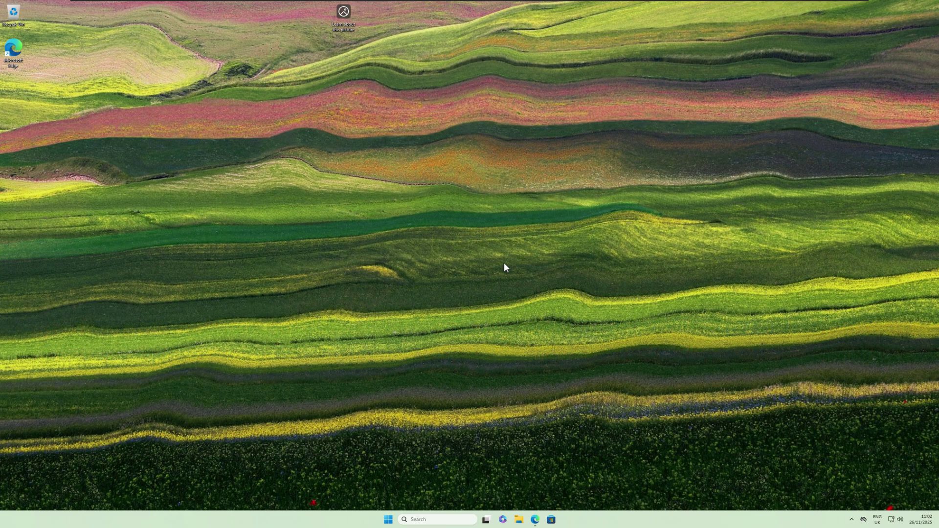
click(388, 519)
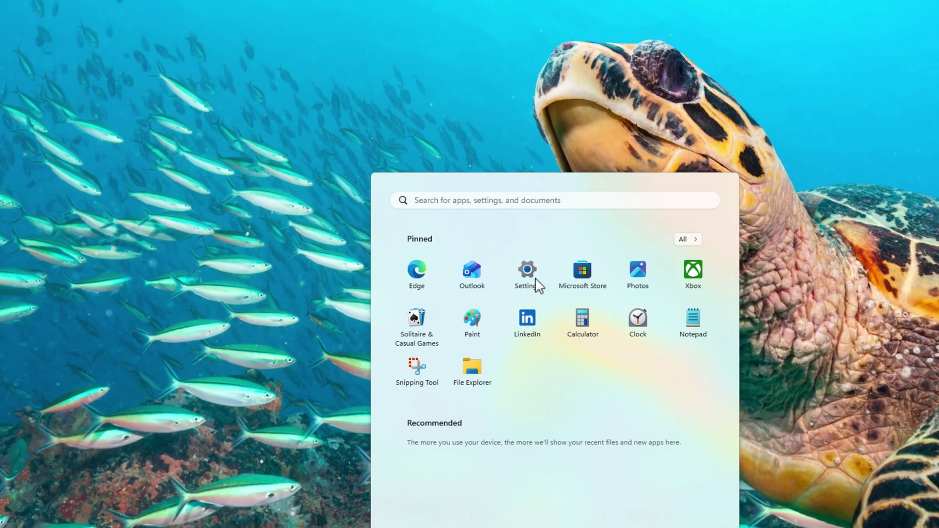
- Open Settings and go to the System > About page
click(537, 279)
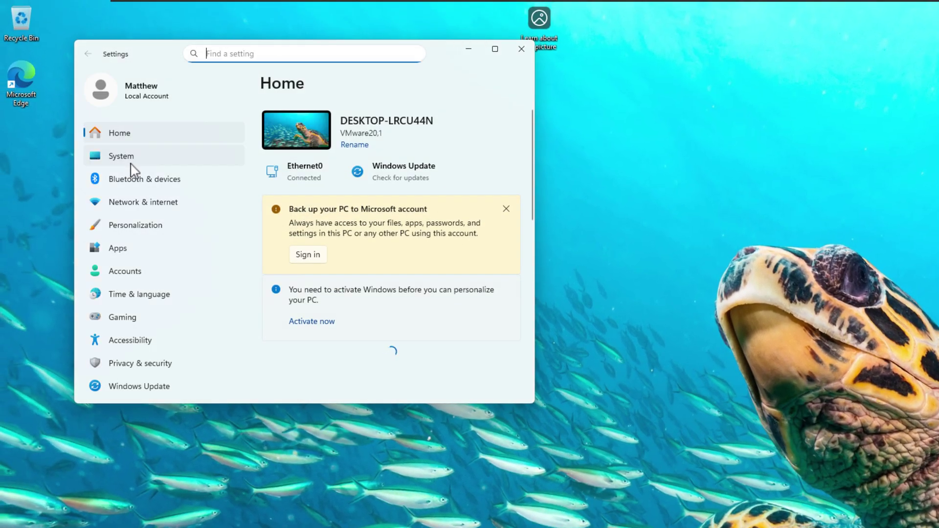
click(130, 164)
scroll(460, 234, down, 5)
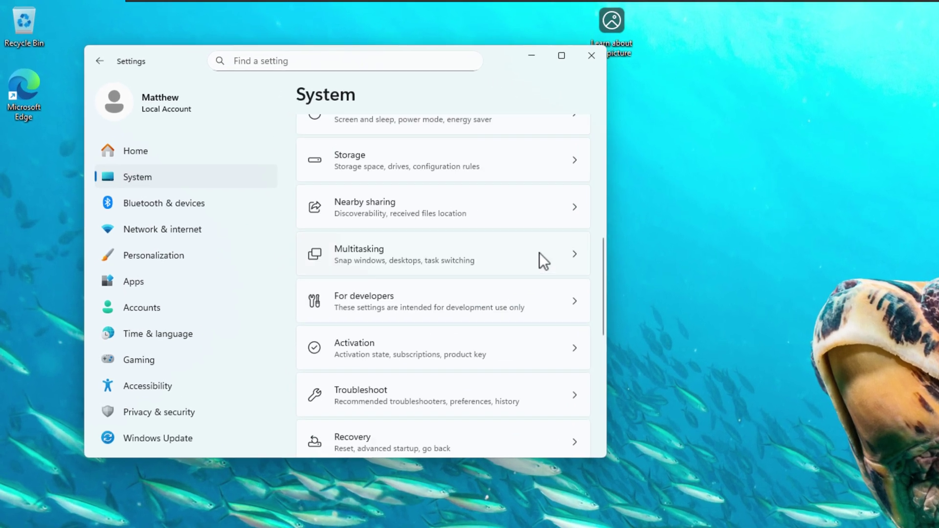
scroll(544, 256, down, 5)
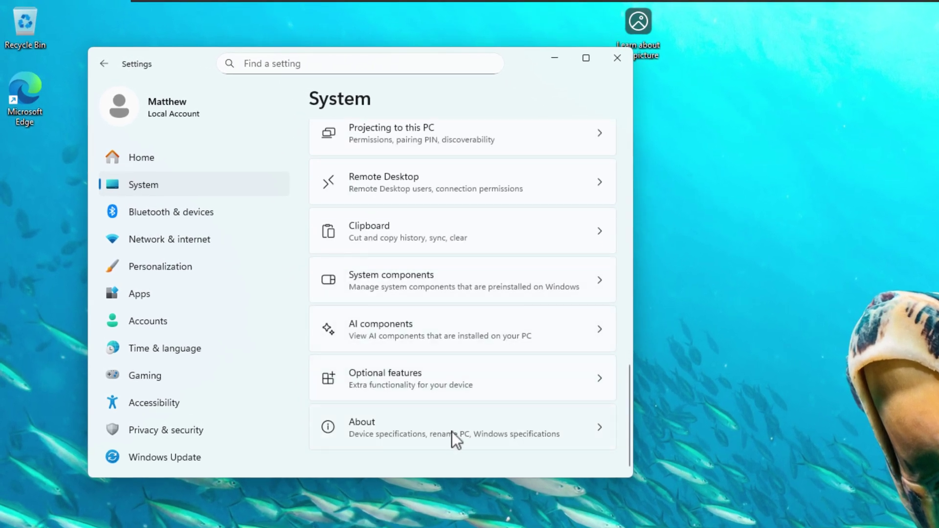
click(425, 430)
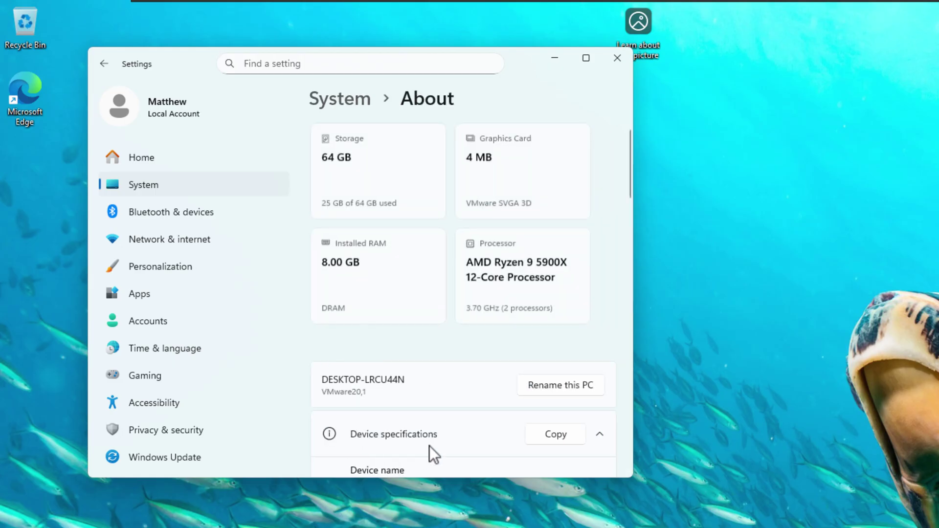
- Find Windows specifications and select the OS build number 26220.6772
scroll(549, 276, down, 10)
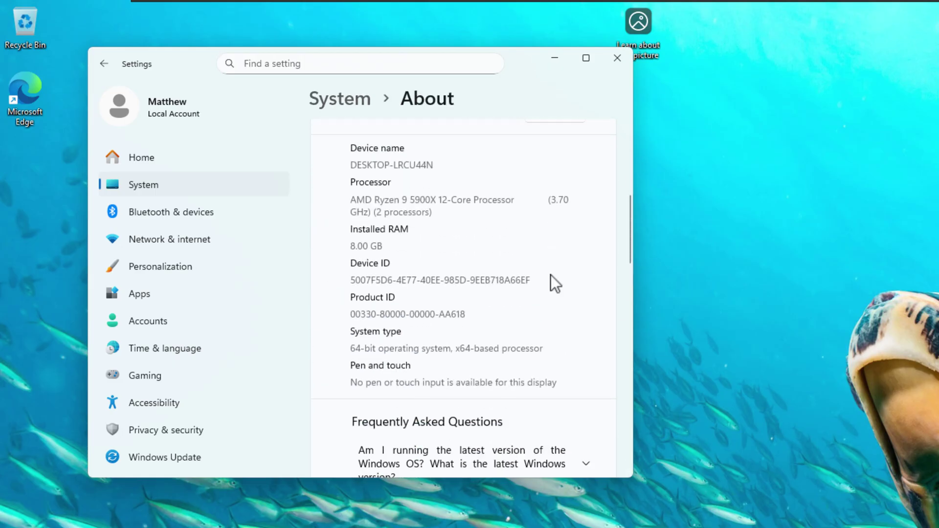
scroll(543, 275, down, 10)
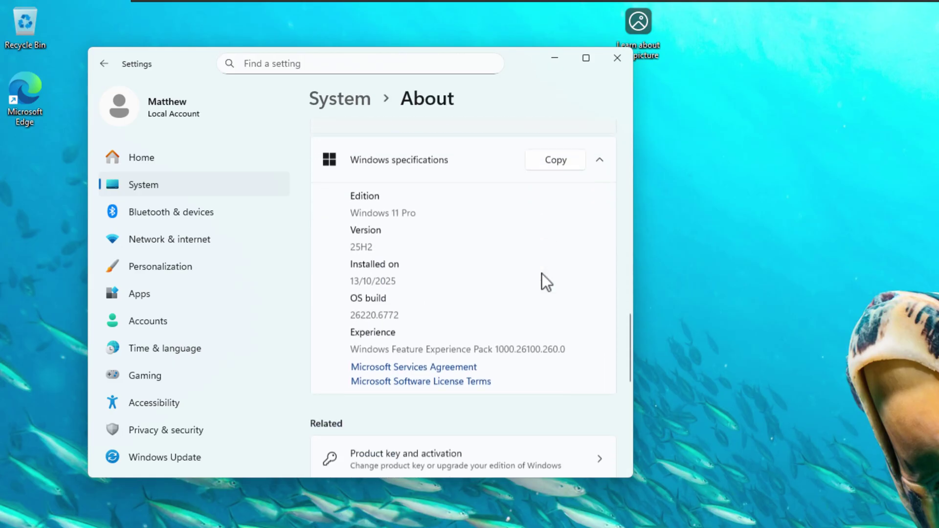
scroll(392, 290, up, 1)
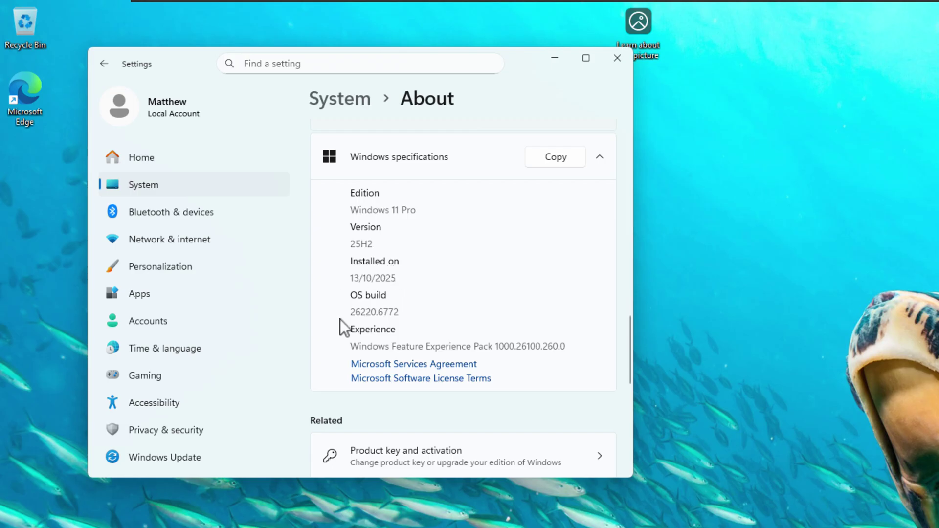
drag(397, 312, 351, 323)
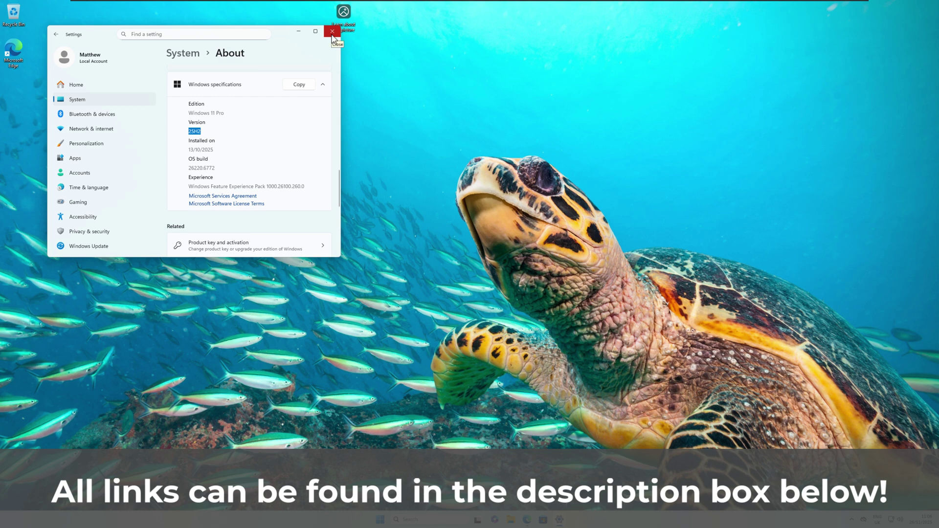
- Close Settings and scroll the ViVe repository in Edge to its ViVeTool v0.3.4 release
click(332, 32)
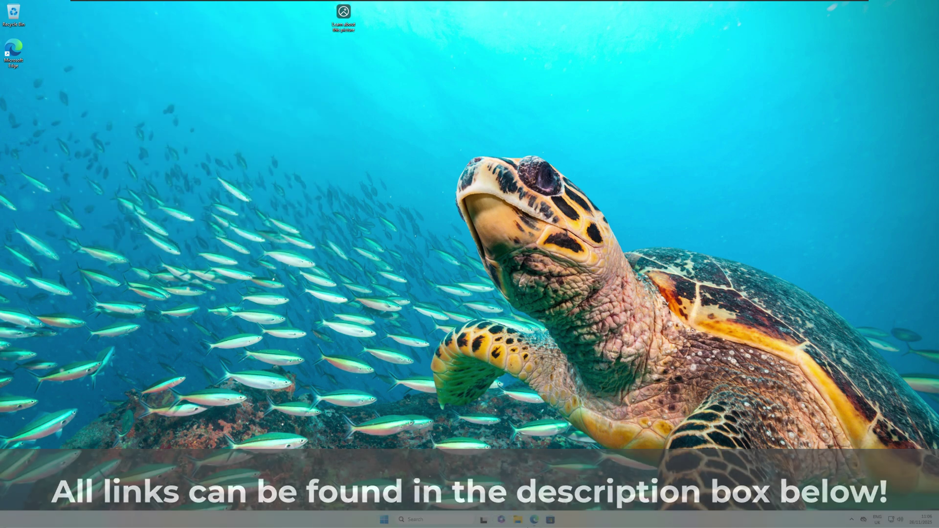
click(532, 519)
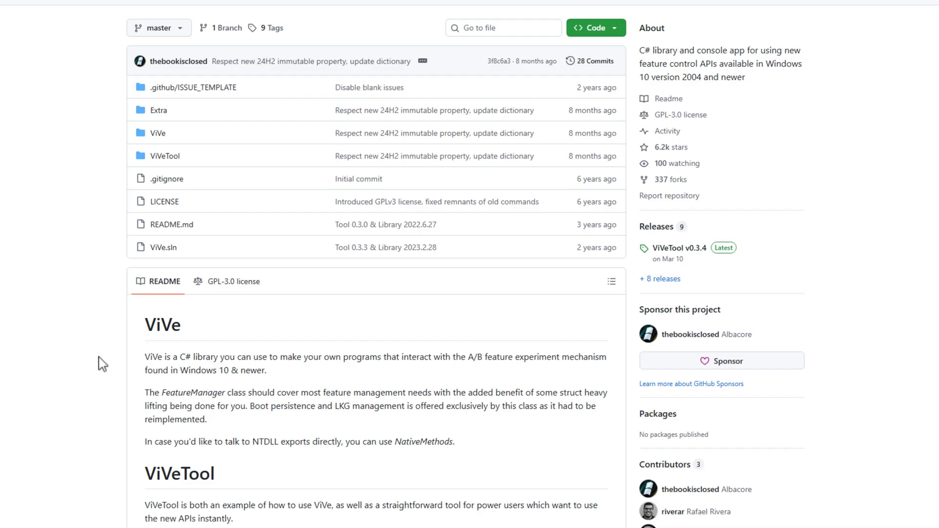
scroll(781, 220, down, 1)
scroll(785, 217, down, 6)
scroll(787, 217, up, 3)
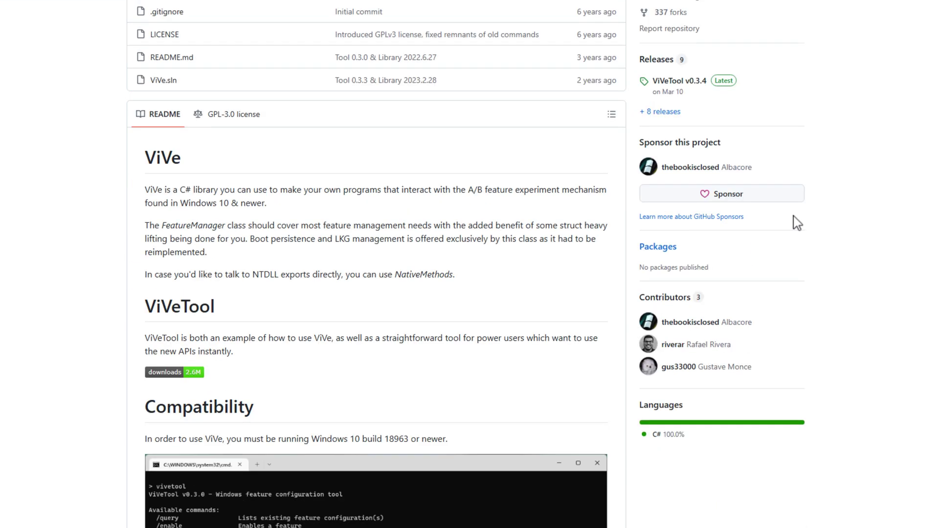
- Download ViVeTool-v0.3.4-IntelAmd.zip from the v0.3.4 release page and minimize Edge
click(689, 93)
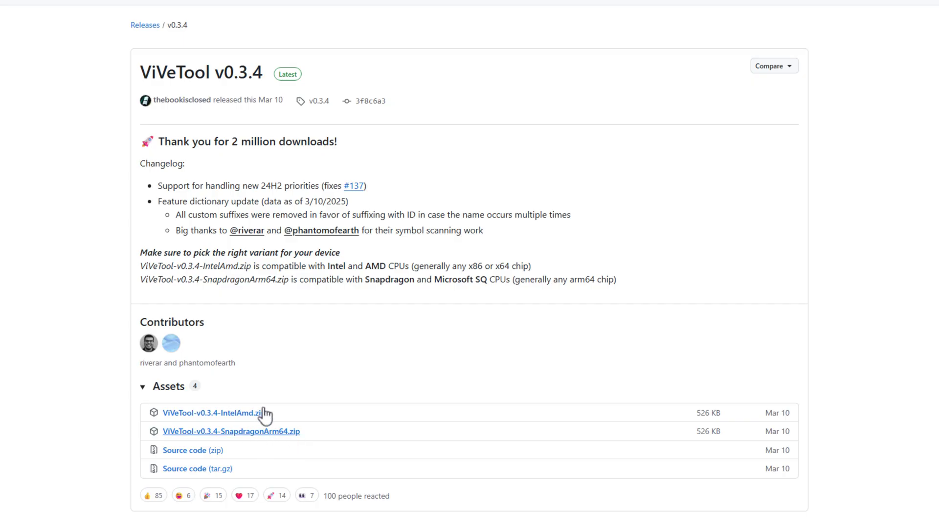
click(249, 415)
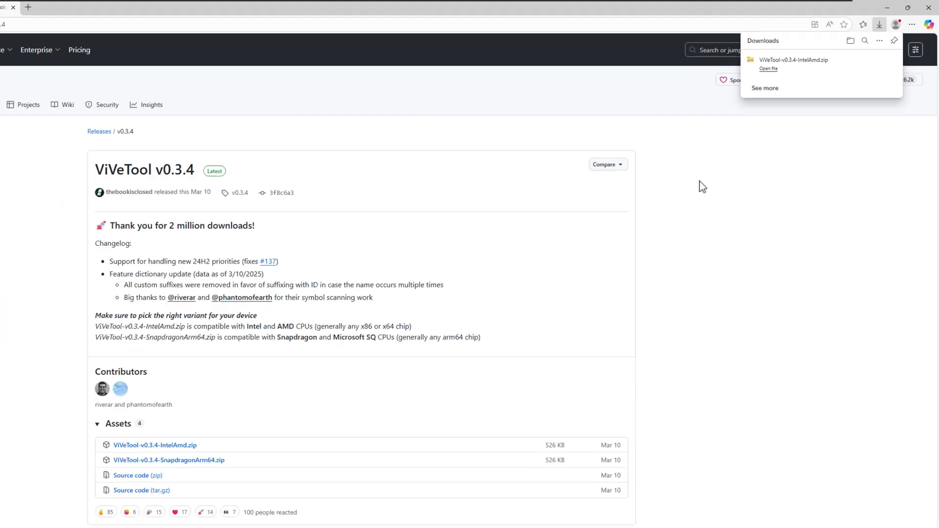
click(535, 520)
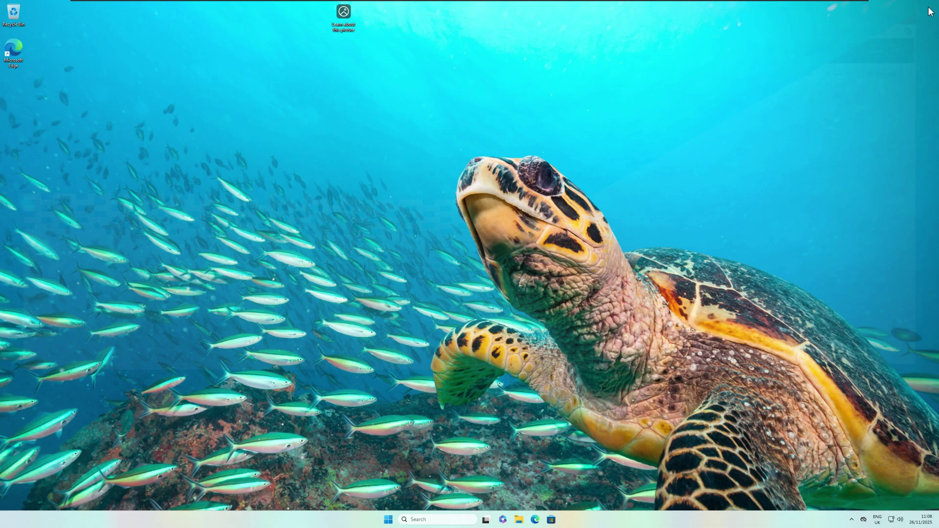
- Extract ViVeTool-v0.3.4-IntelAmd.zip from Downloads into its own folder
click(519, 520)
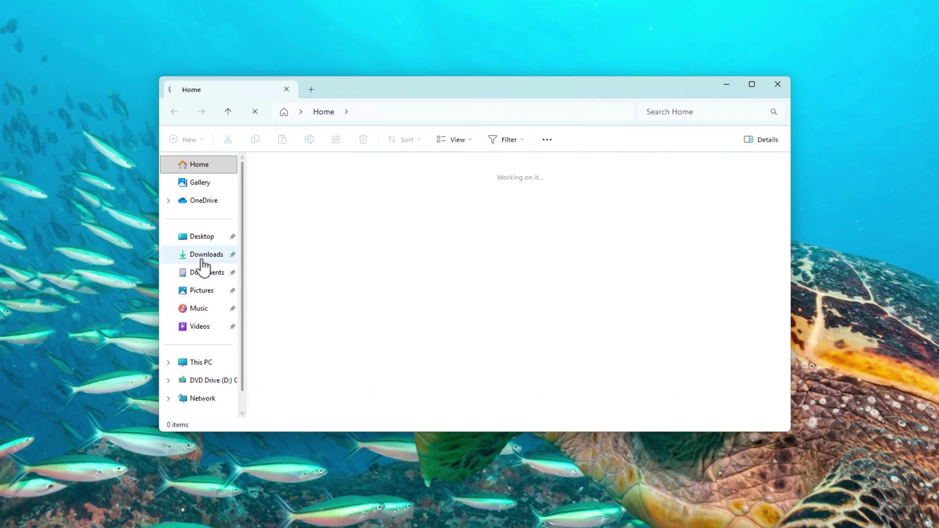
click(202, 262)
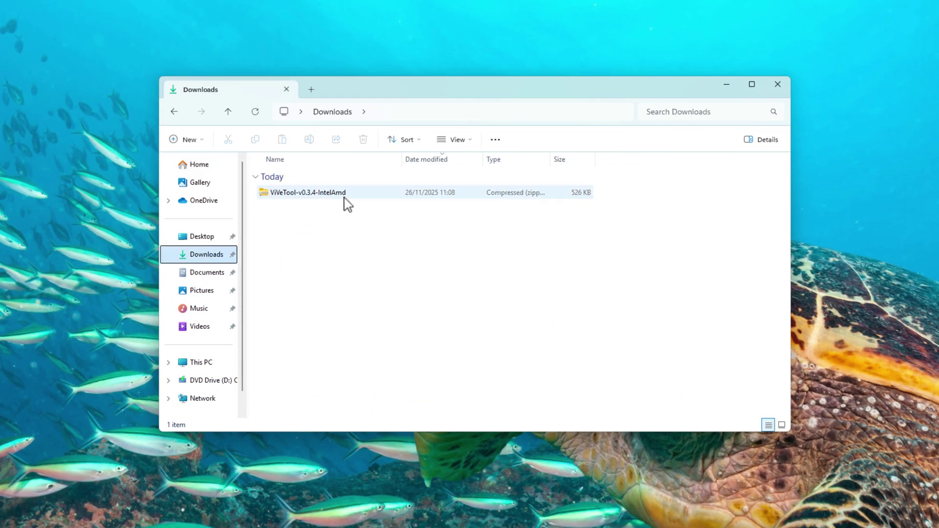
click(320, 196)
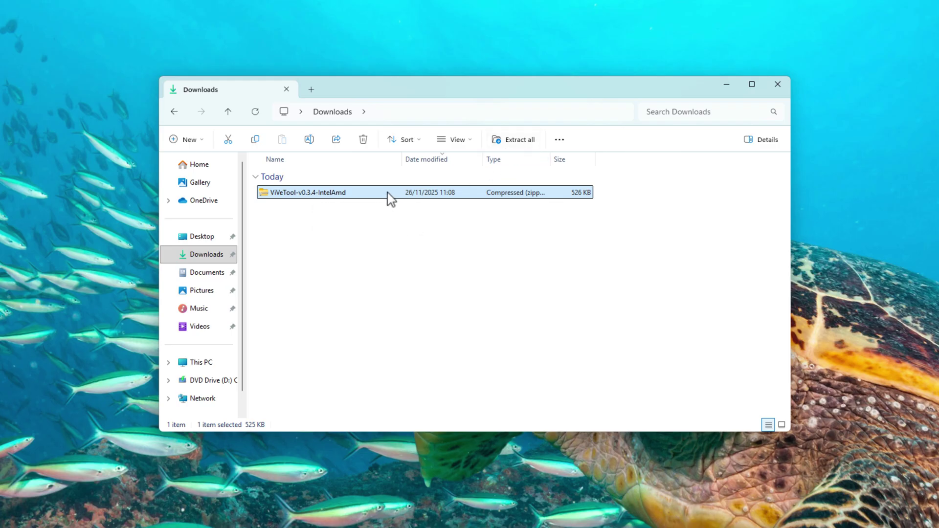
click(516, 140)
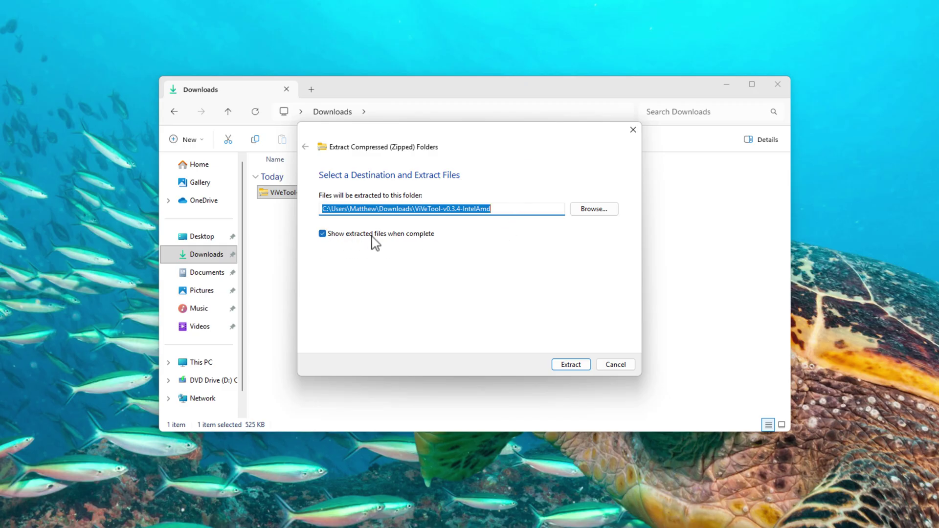
click(570, 365)
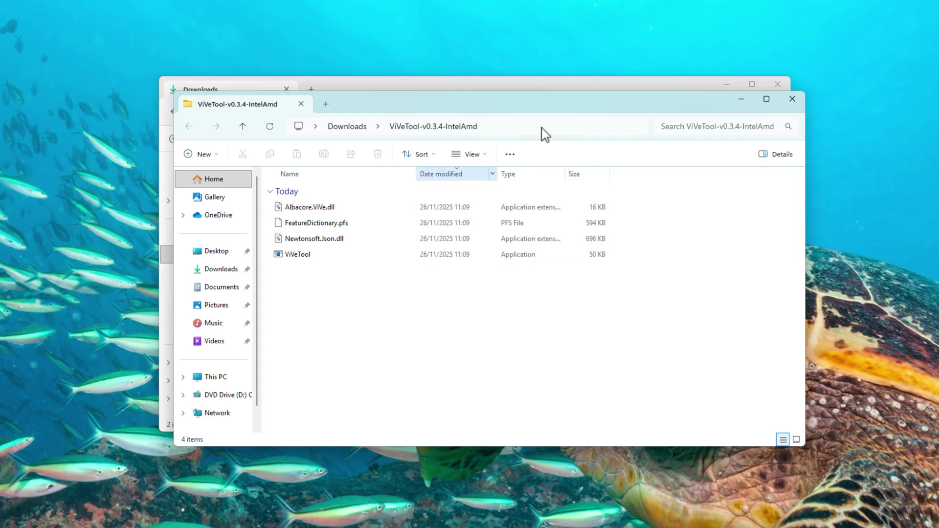
- Copy the extracted folder's full path from the address bar and close File Explorer
click(510, 127)
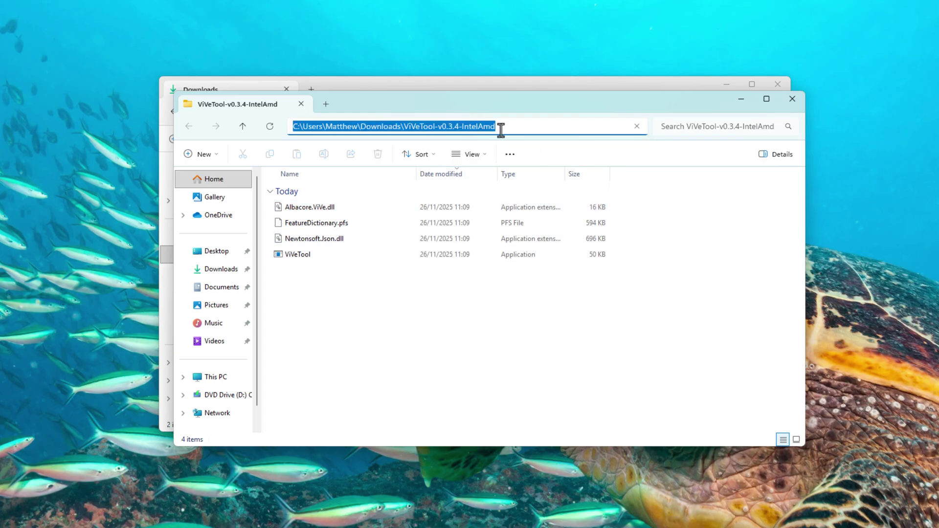
right_click(504, 128)
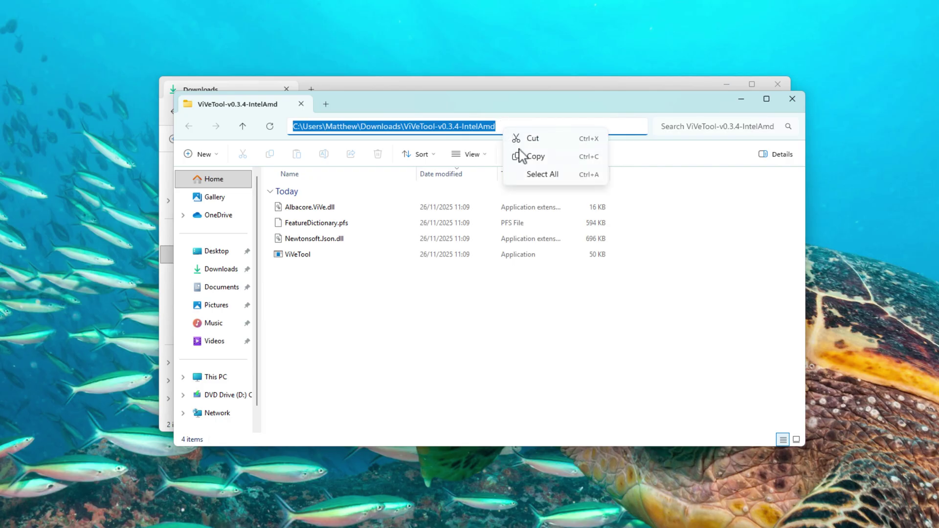
click(531, 157)
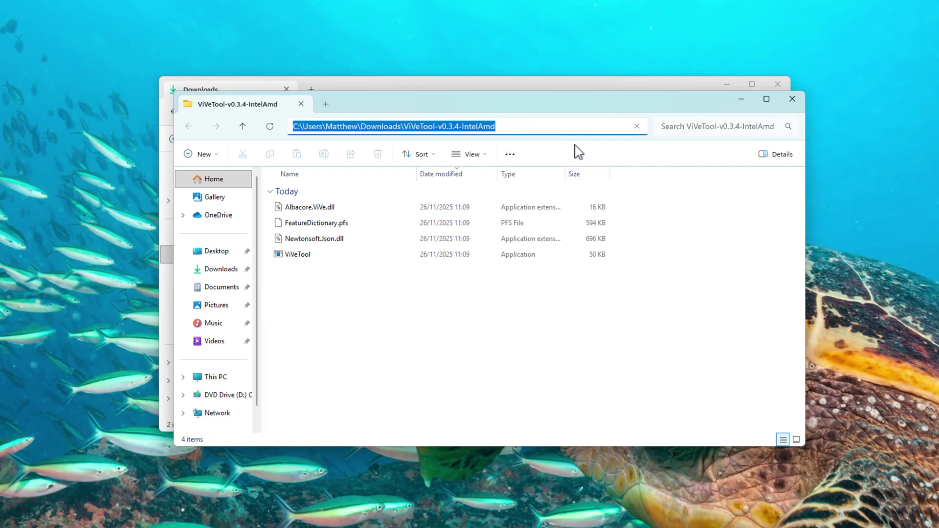
click(791, 98)
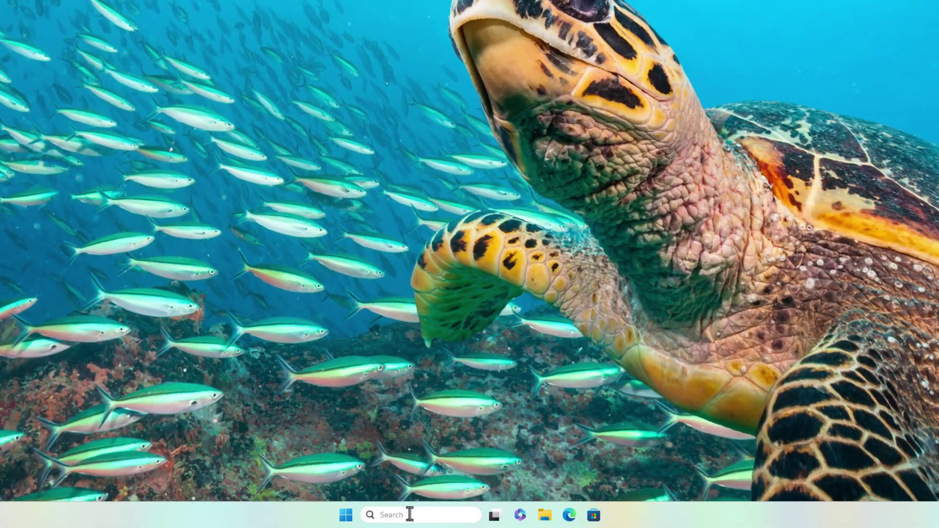
- Search for cmd and run Command Prompt as administrator, approving the UAC prompt
click(410, 514)
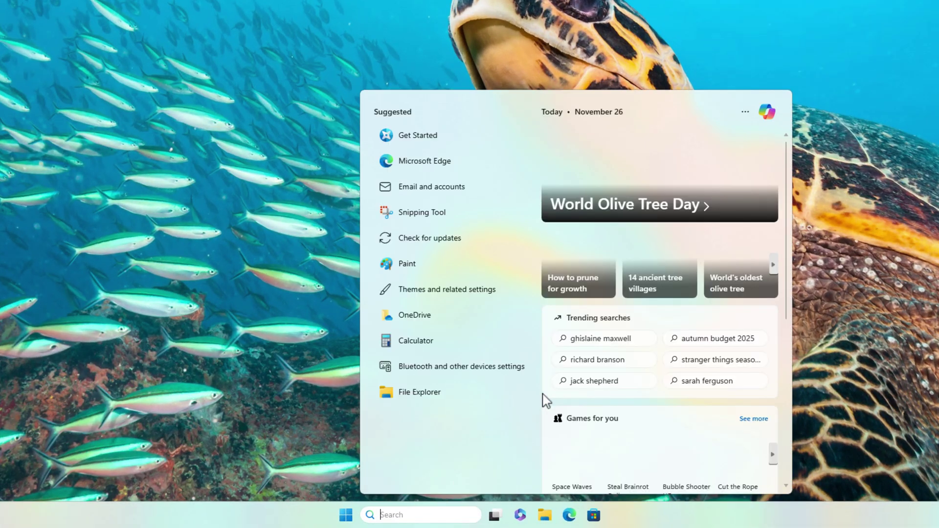
text(cmd)
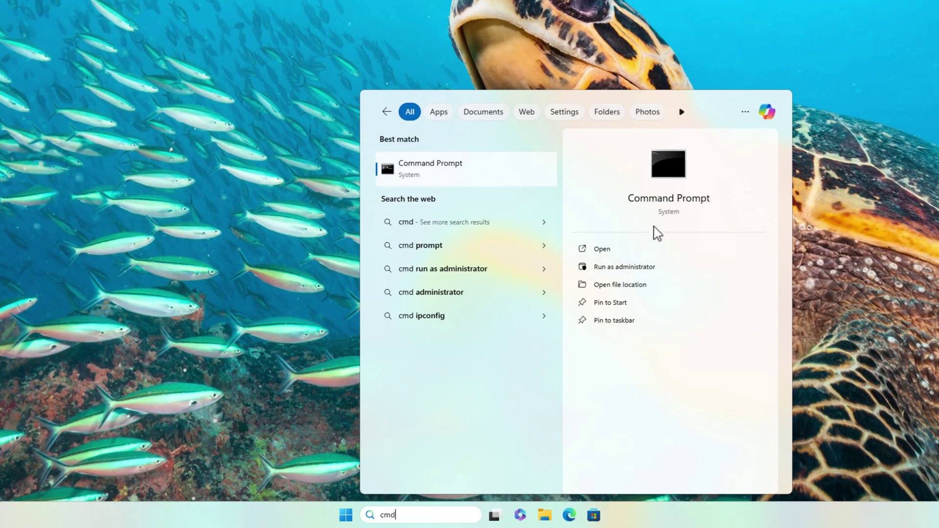
click(625, 268)
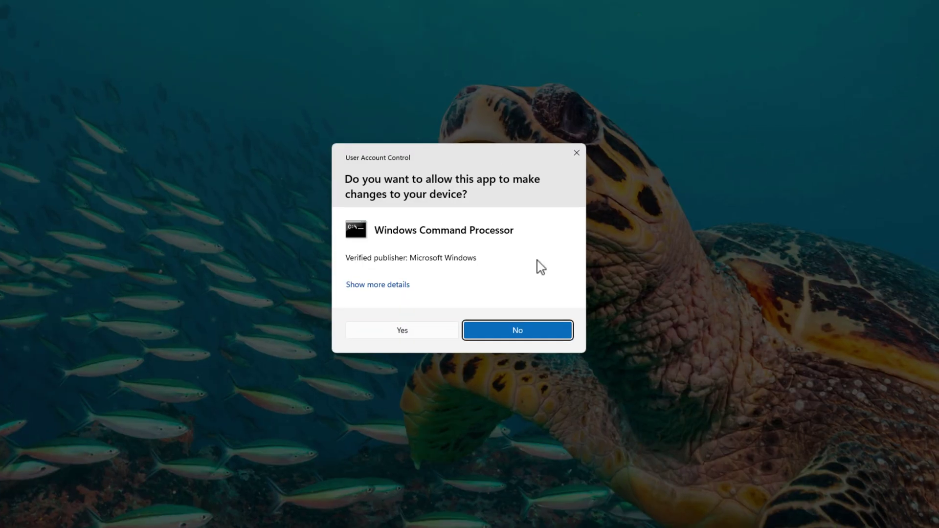
click(403, 331)
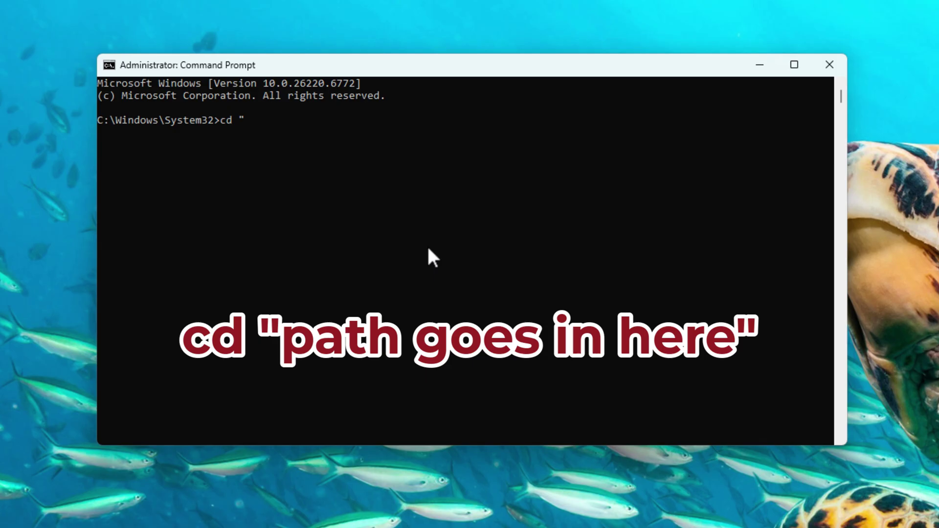
- Change directory into the pasted ViVeTool-v0.3.4-IntelAmd folder path
key(ctrl+v)
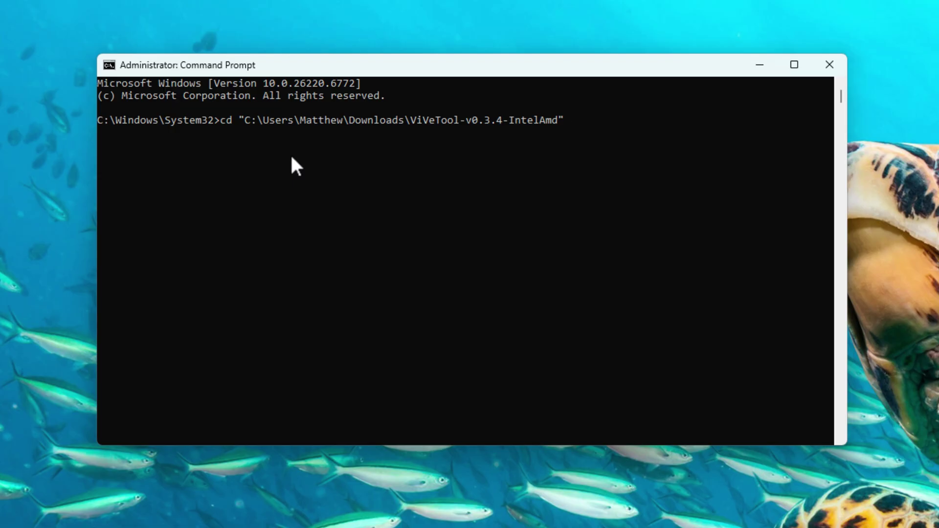
click(302, 123)
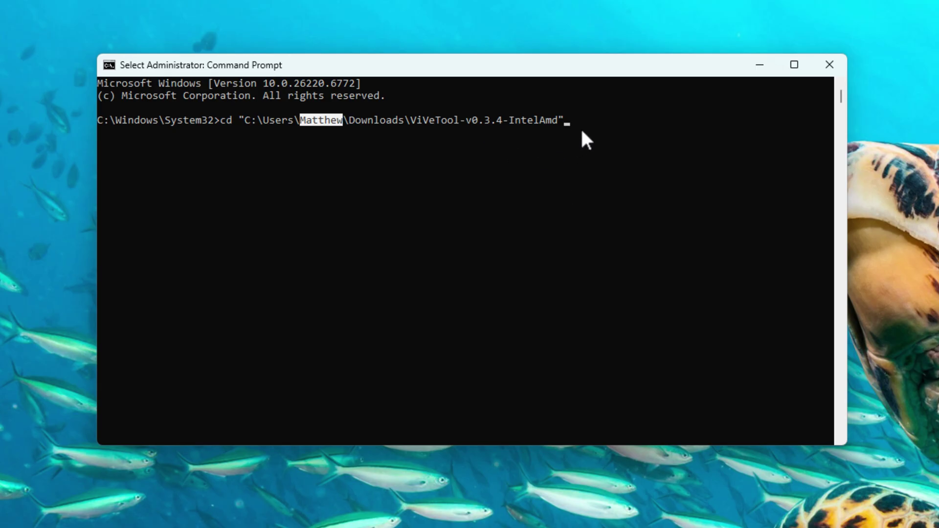
key(ctrl+c)
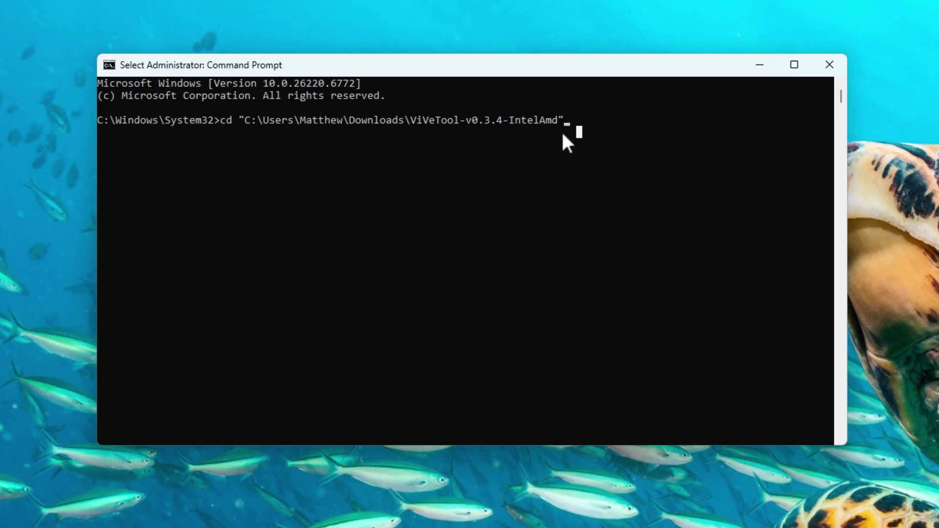
key(Escape)
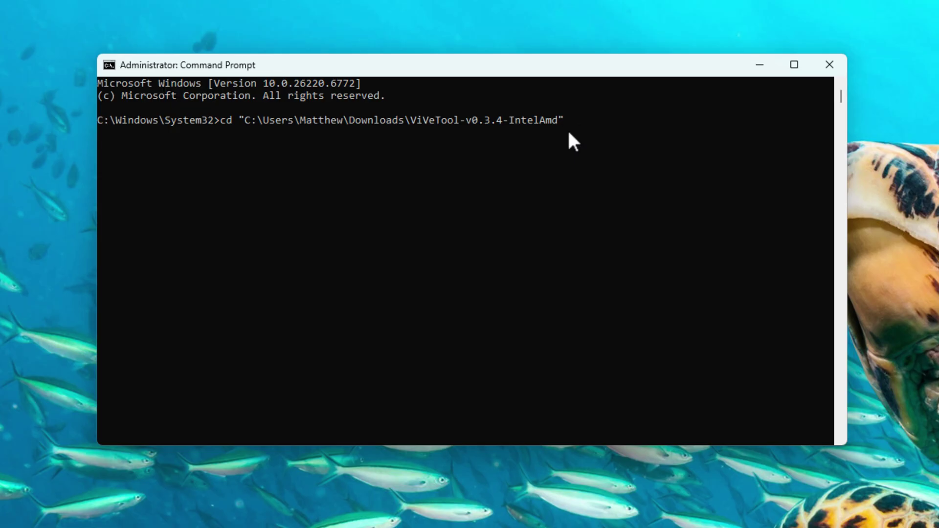
key(Return)
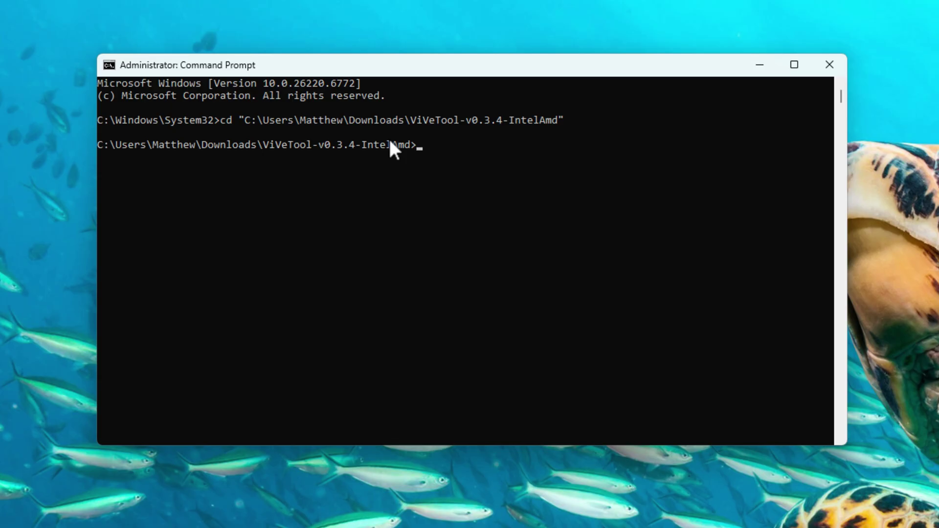
- Run vivetool /enable /id:47205210 and check the success message
text(vivetool /enable /id:472052)
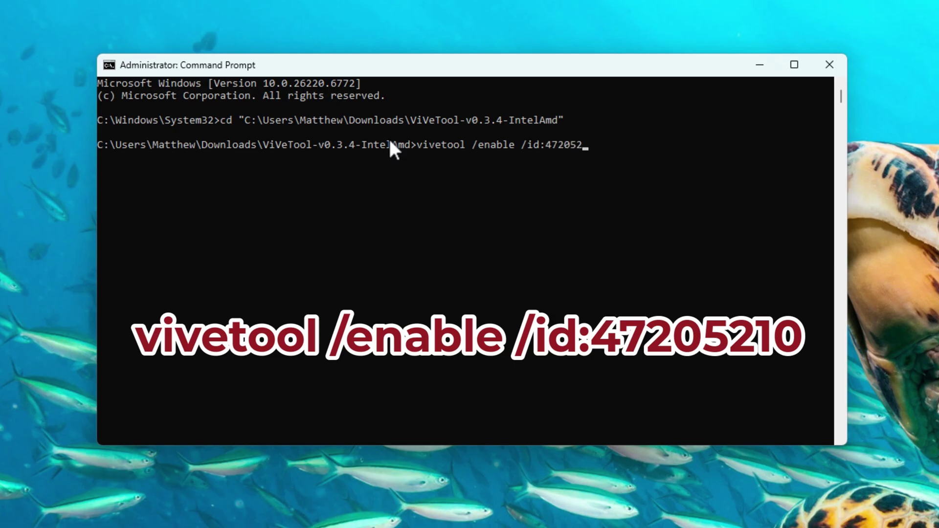
text(0)
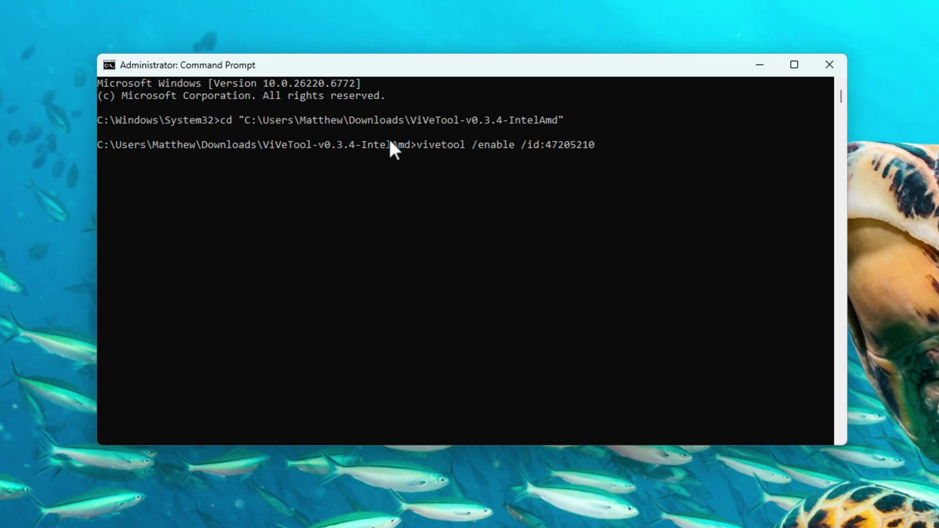
key(Return)
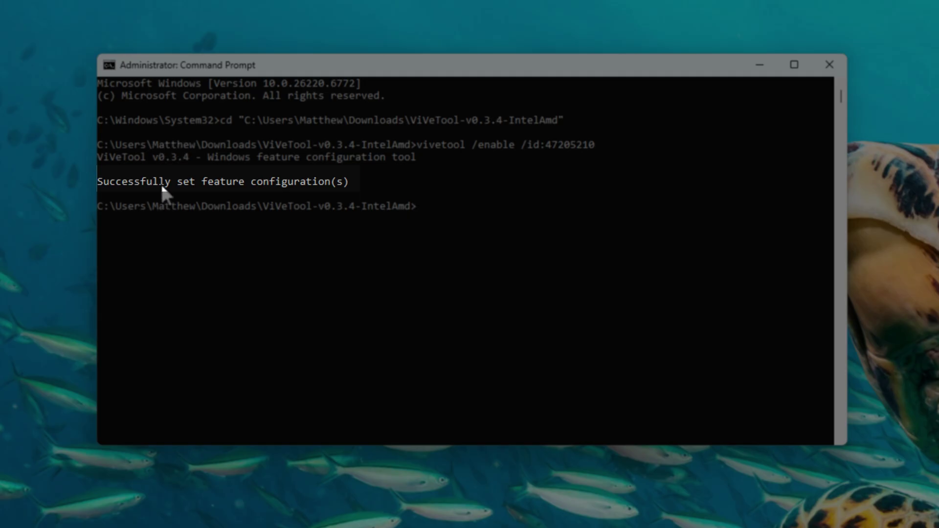
drag(350, 183, 100, 185)
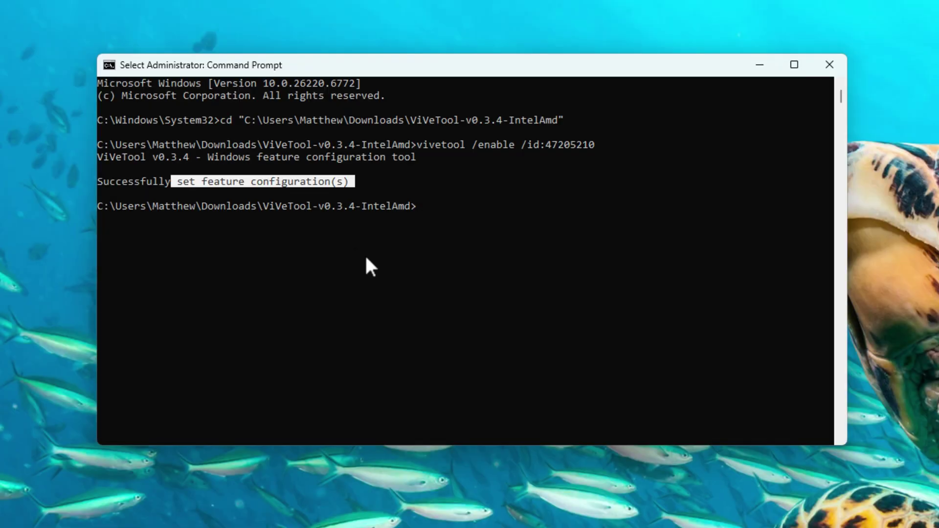
click(357, 242)
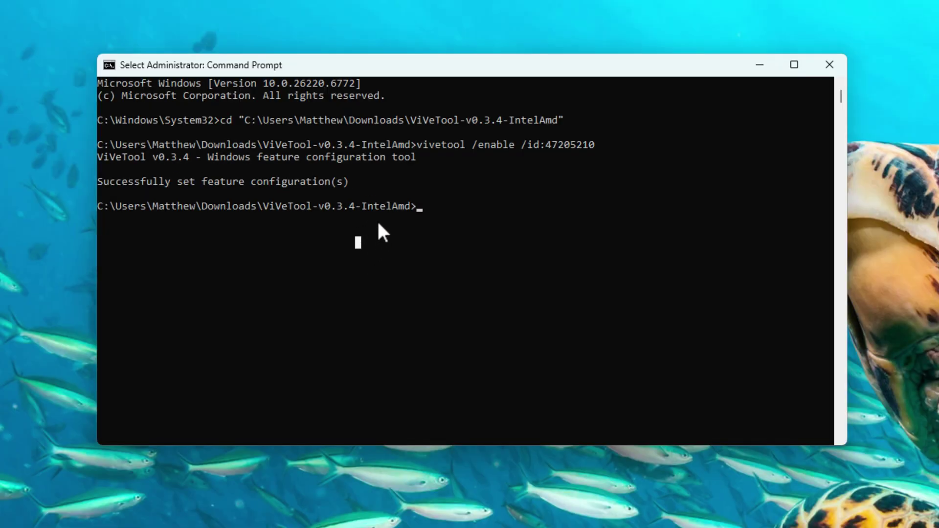
- Close Command Prompt and restart Windows from the Start menu's power options
click(829, 65)
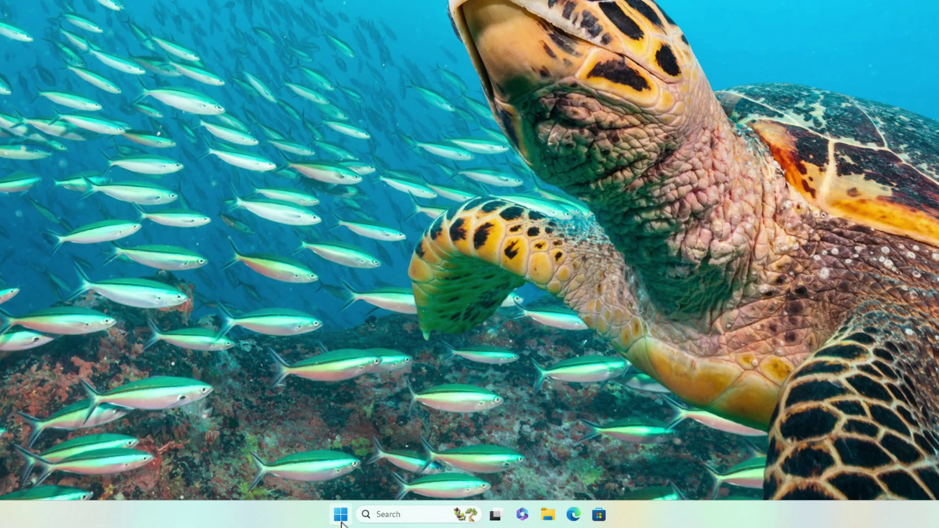
click(341, 514)
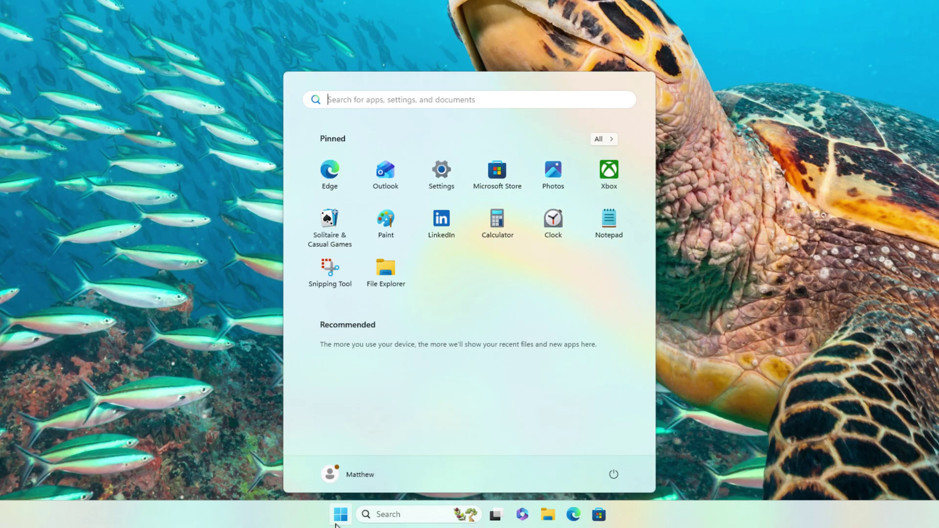
click(615, 476)
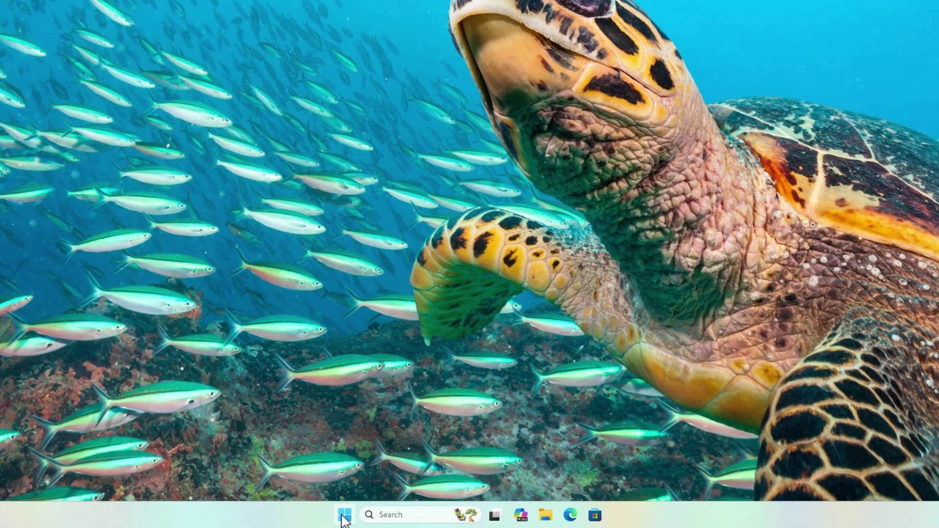
- Open the new Start menu and expand, then collapse, the Productivity category
click(344, 518)
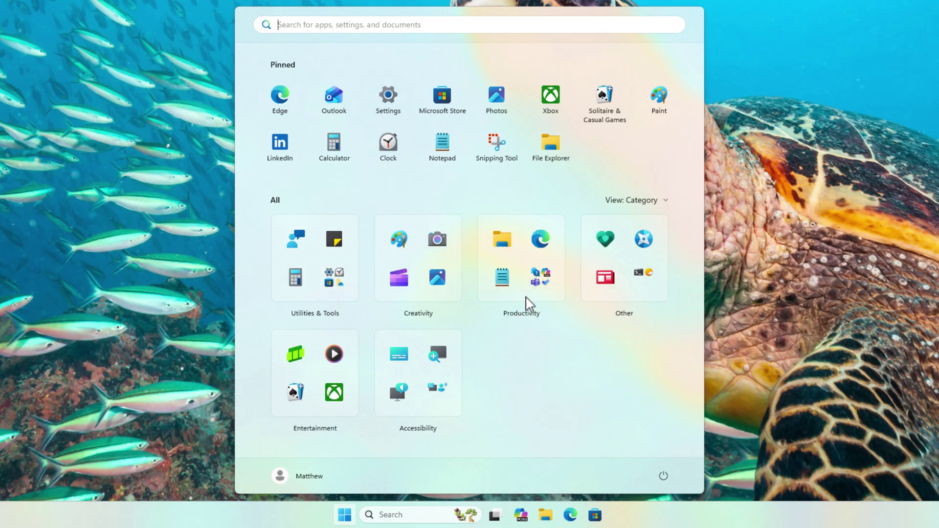
click(524, 306)
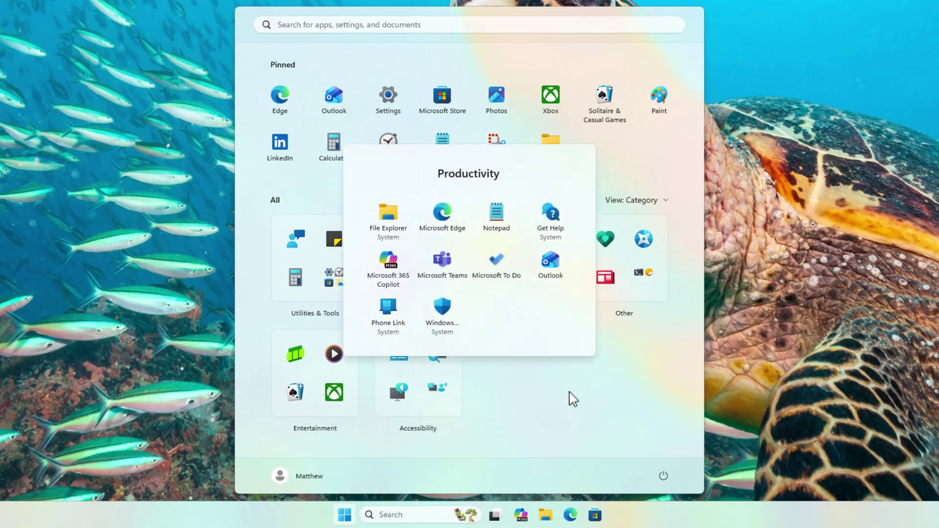
click(560, 381)
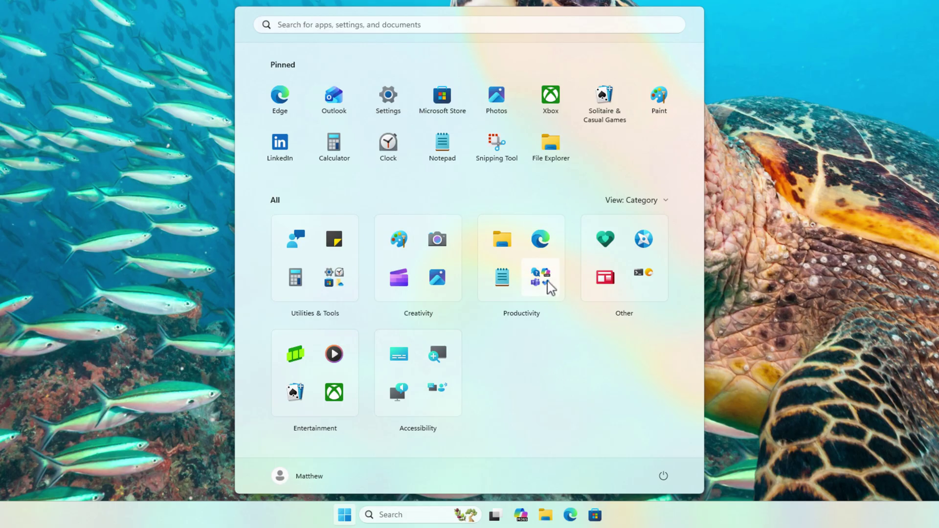
- Try the Grid view for All apps, then switch it to the alphabetical List view
click(657, 200)
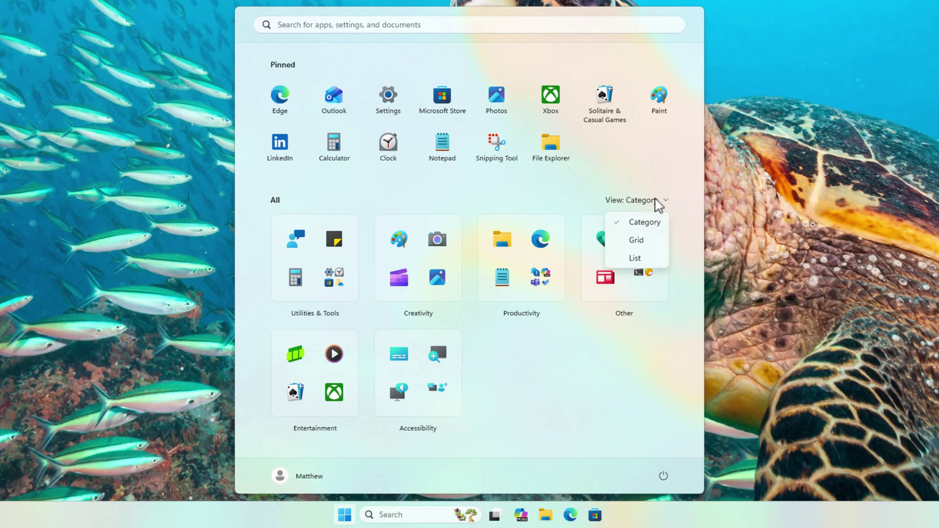
click(637, 240)
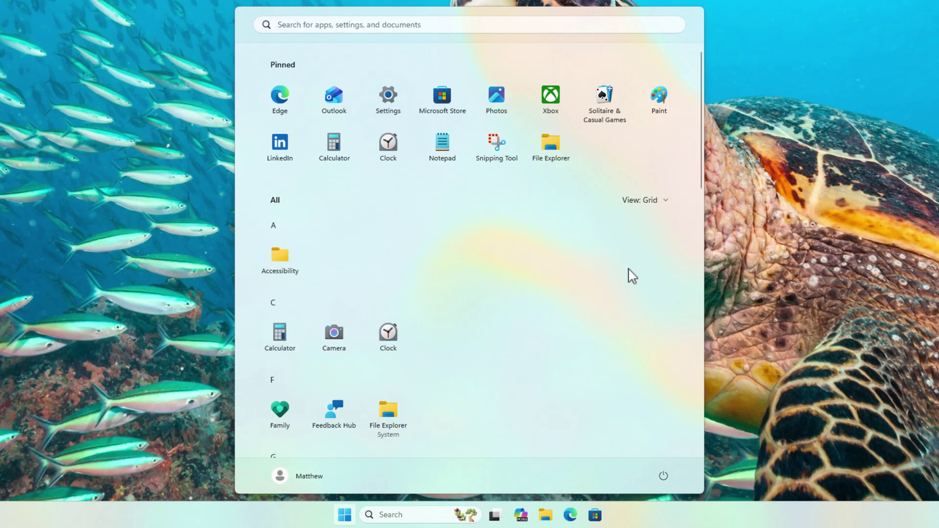
scroll(446, 287, down, 6)
scroll(528, 301, up, 3)
scroll(533, 301, up, 3)
click(650, 200)
click(656, 265)
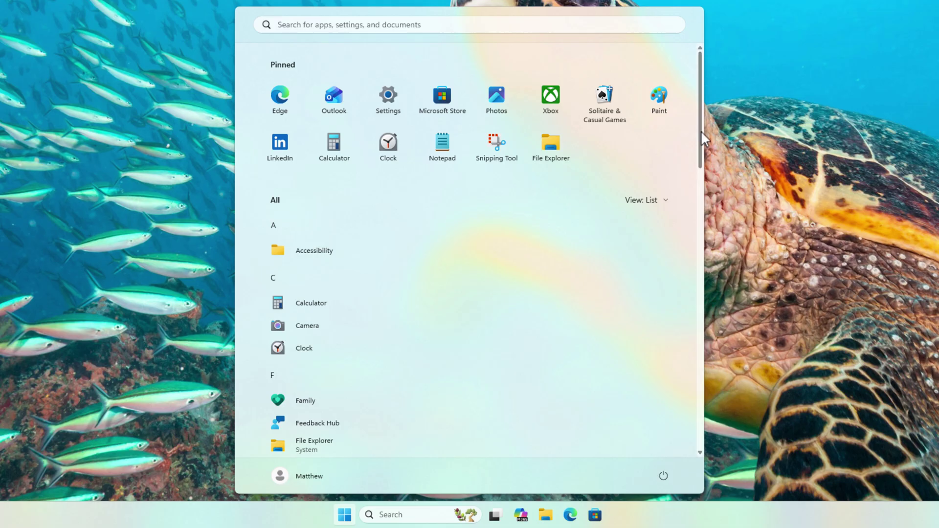
mouse_move(699, 126)
mouse_down()
mouse_move(688, 360)
mouse_move(695, 112)
mouse_up()
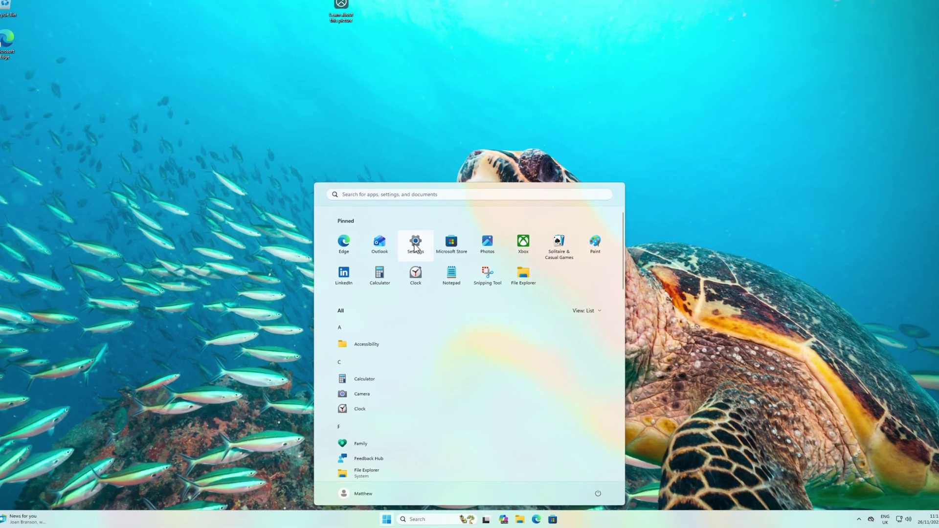
- Open Settings and go to Personalization > Start
click(415, 246)
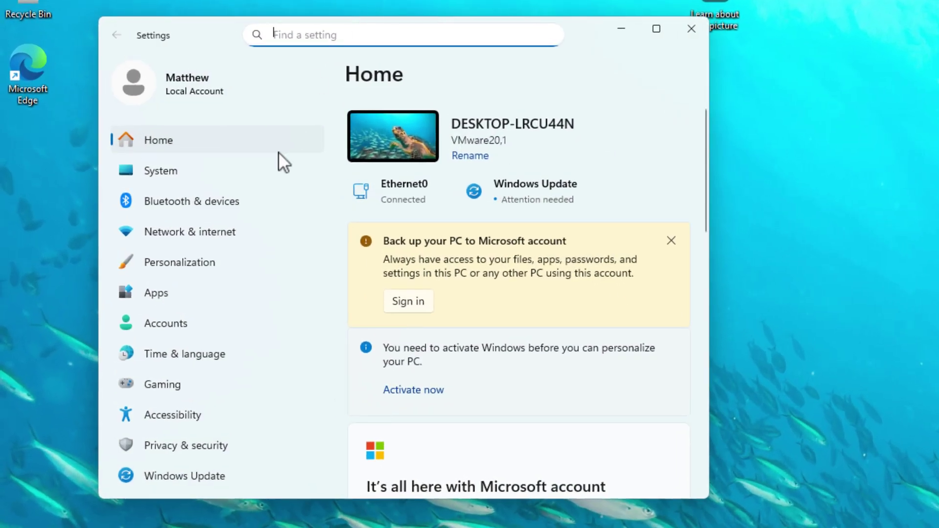
click(195, 262)
scroll(565, 336, down, 5)
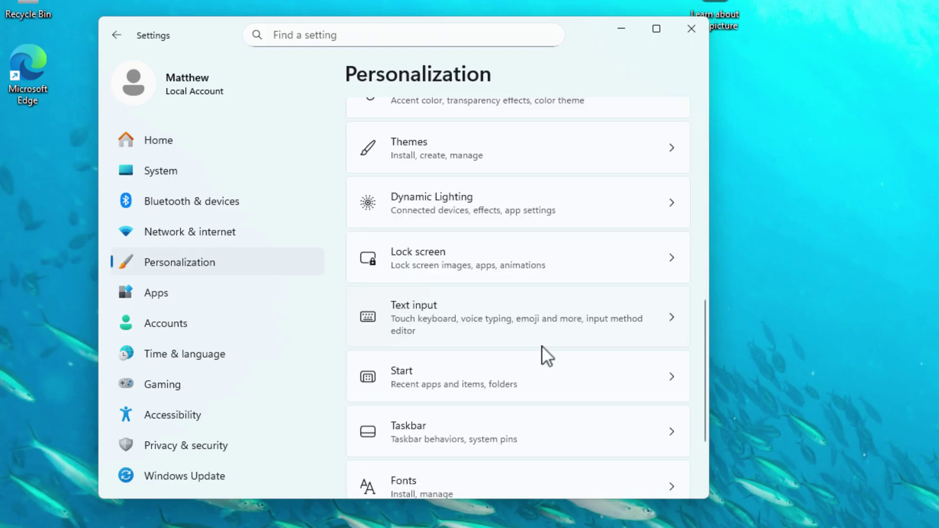
click(447, 381)
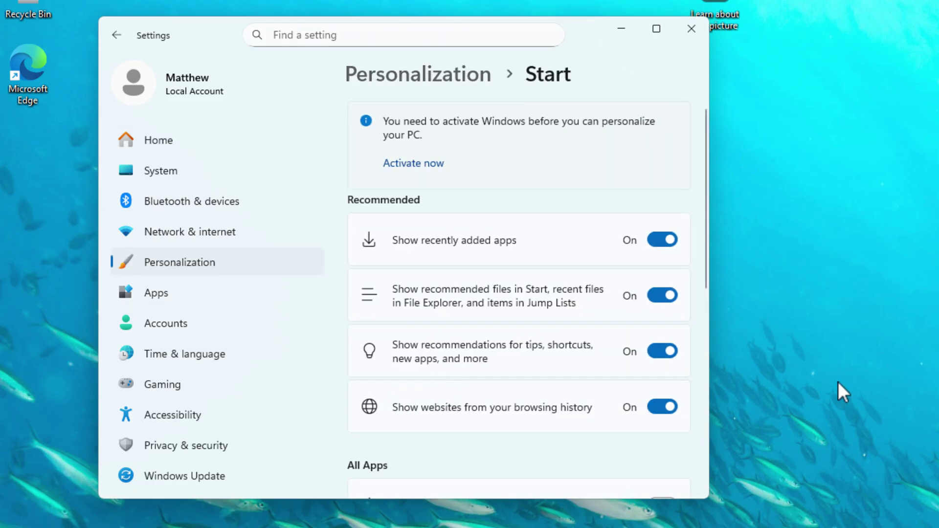
- Turn off recommended files and the tips, shortcuts and new apps recommendations for Start
mouse_move(704, 137)
mouse_down()
mouse_move(705, 172)
mouse_move(705, 147)
mouse_up()
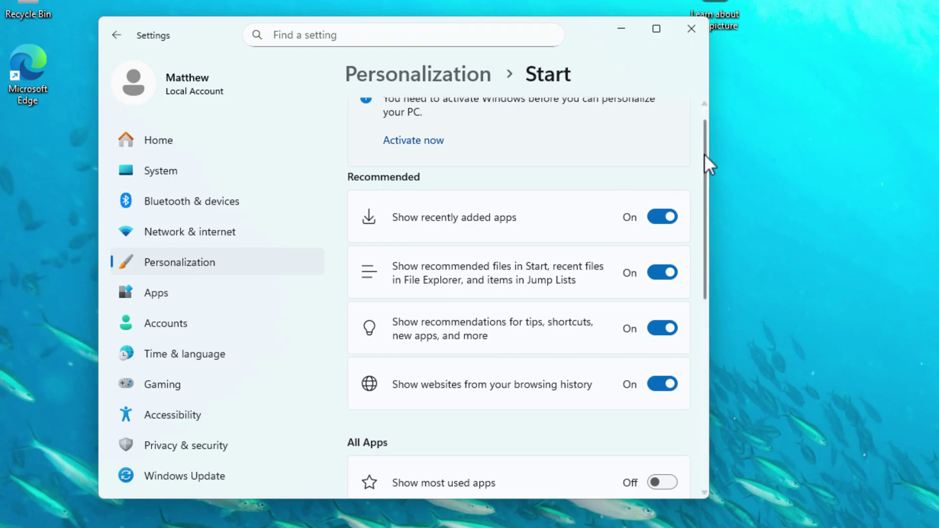
drag(703, 154, 700, 180)
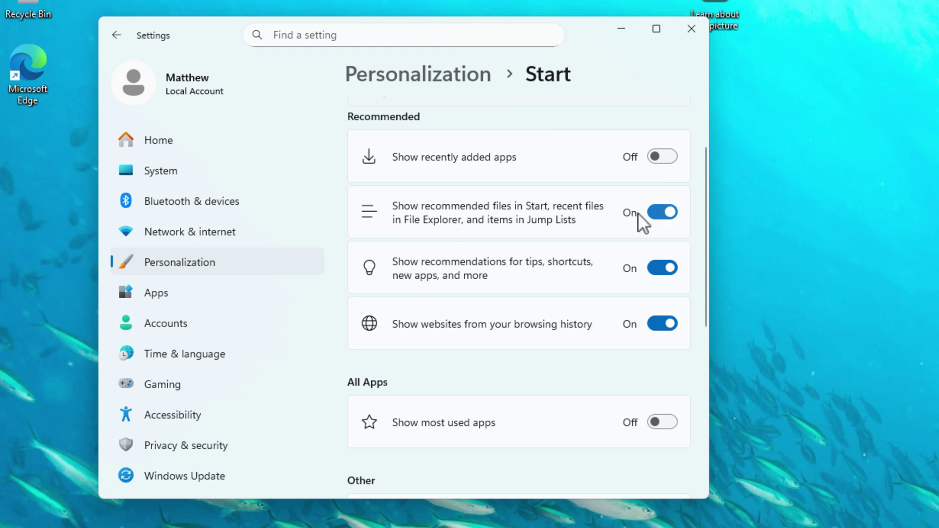
click(667, 211)
click(668, 272)
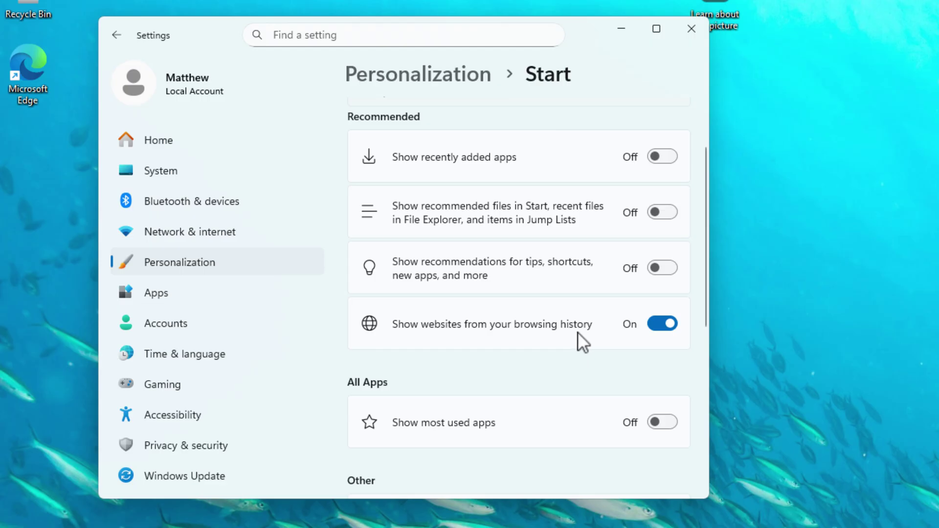
- Turn off browsing-history websites in Start, check the Folders options, then return to Personalization
click(668, 322)
drag(704, 294, 708, 380)
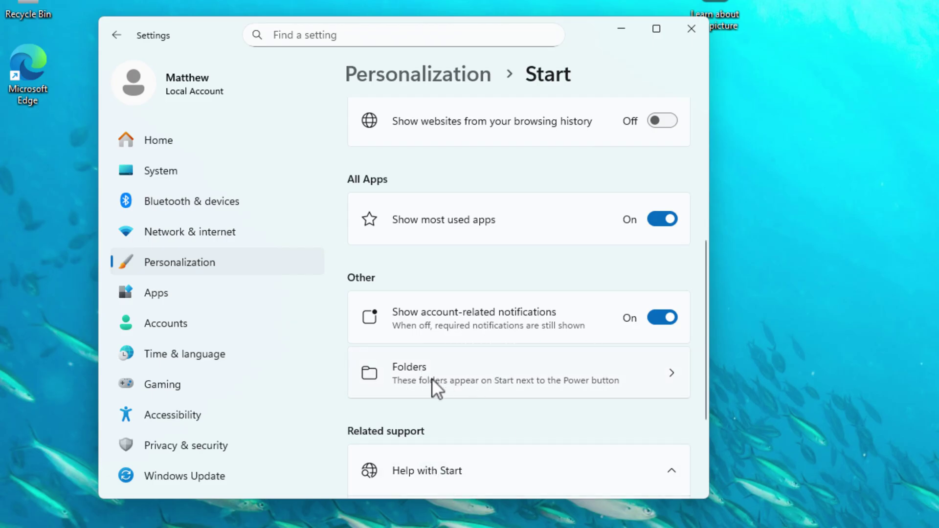
click(561, 382)
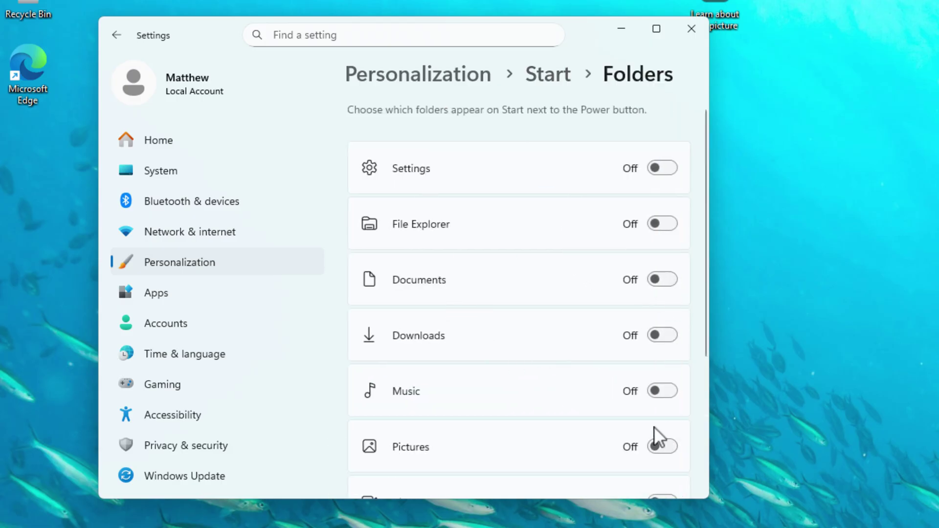
click(439, 81)
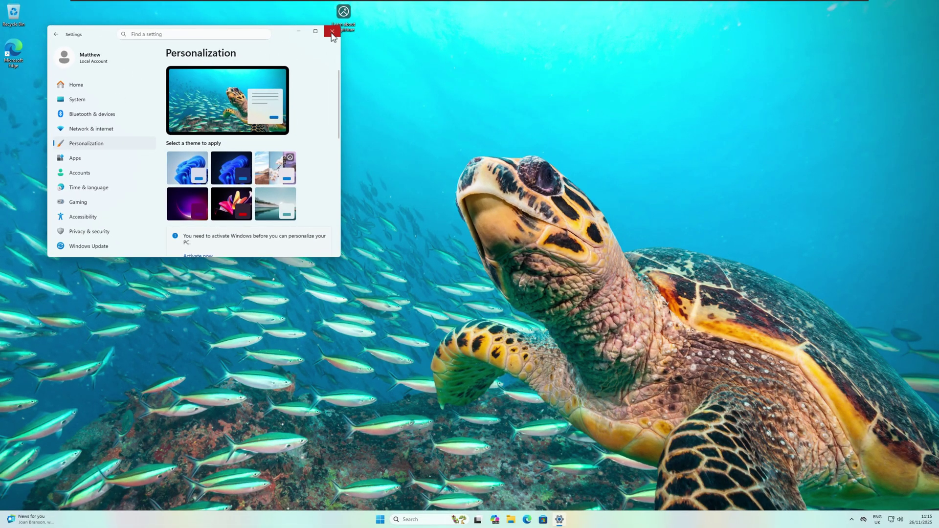
- Close the Settings window to reveal the turtle-background desktop
click(611, 29)
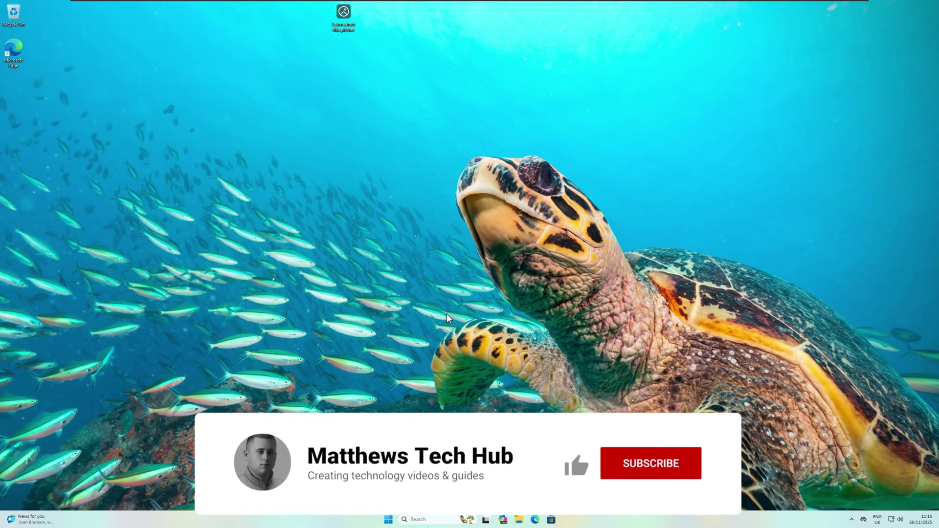